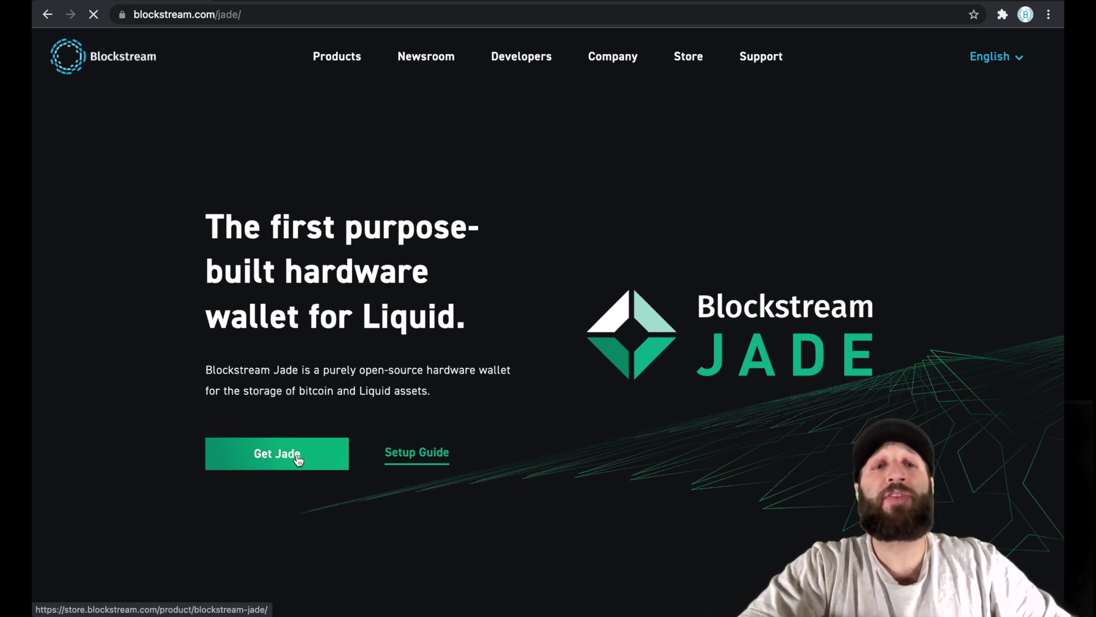
scroll(507, 348, down, 1)
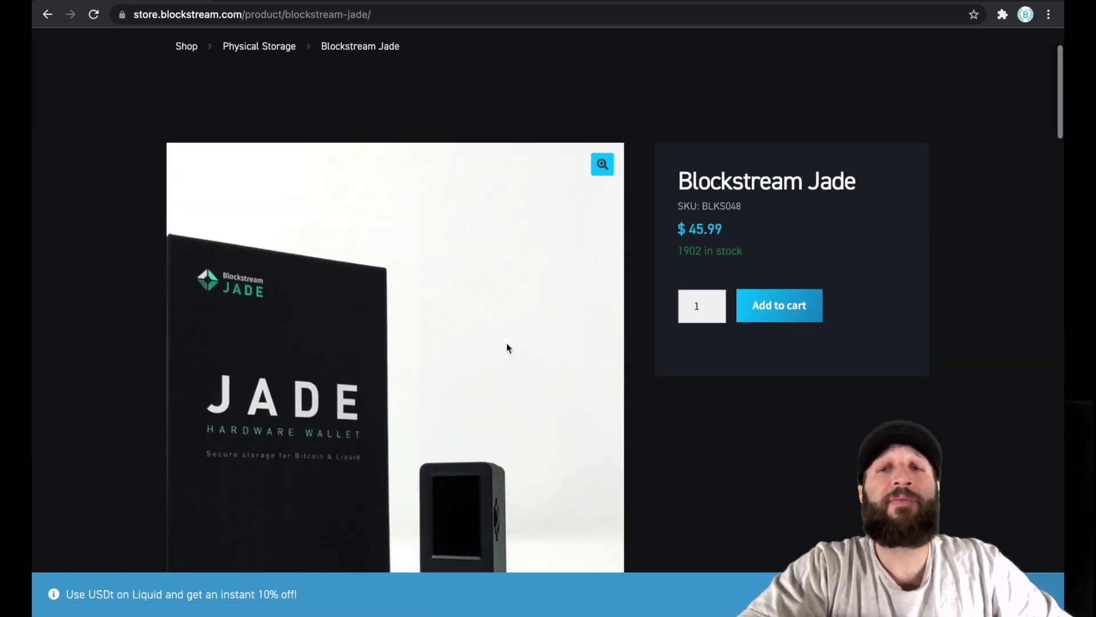
scroll(506, 348, down, 2)
scroll(511, 342, up, 2)
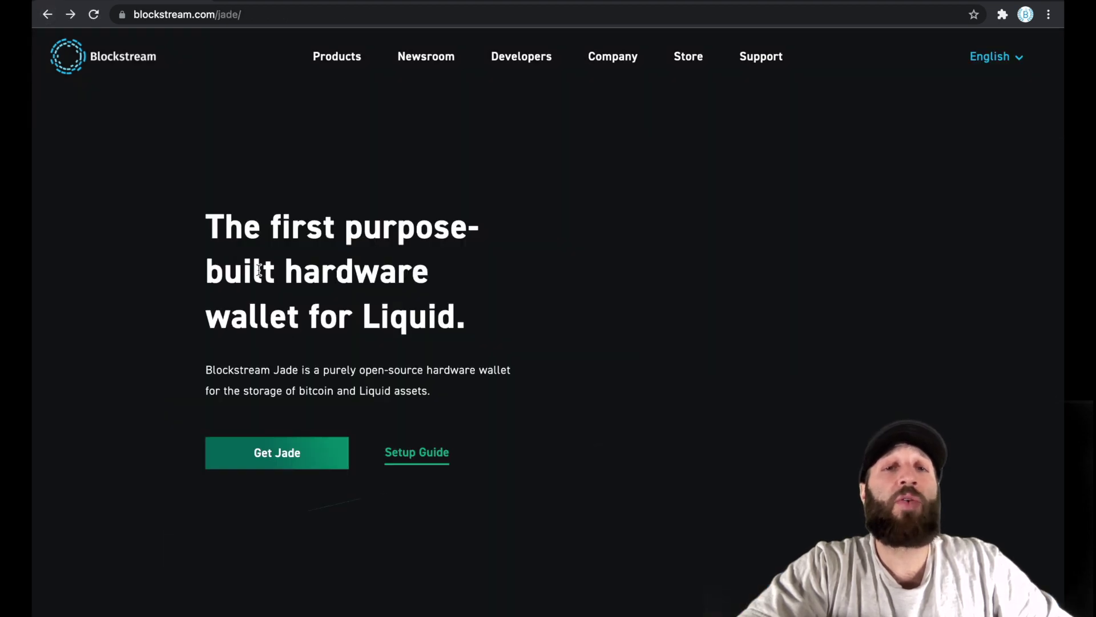
View the Jade setup guide and desktop quickstart, then show the Green Download Now options
click(413, 453)
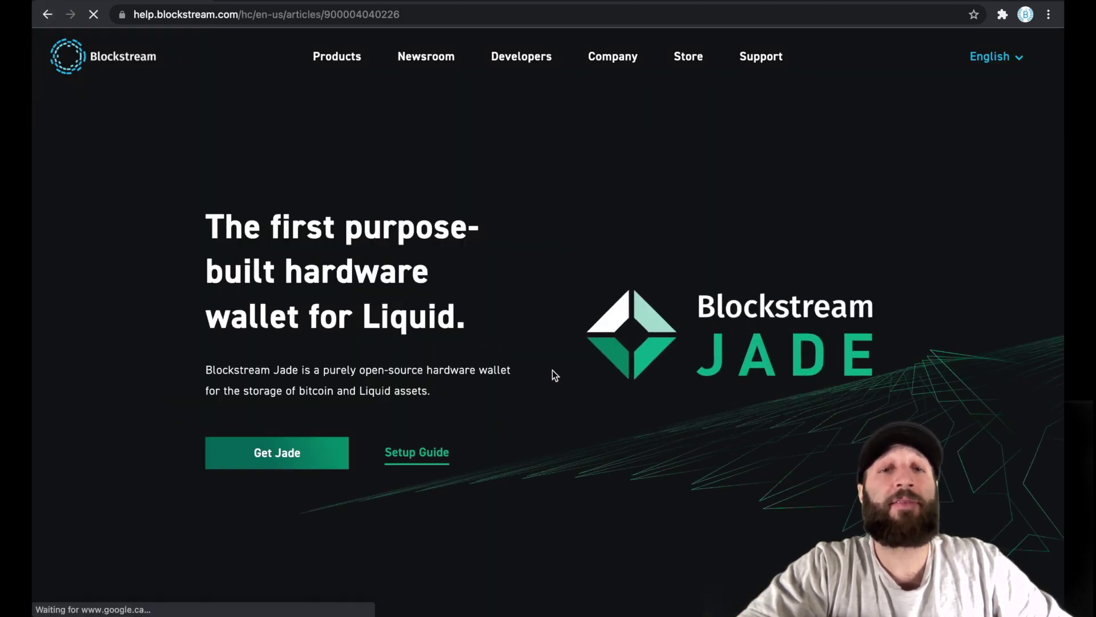
scroll(449, 342, down, 1)
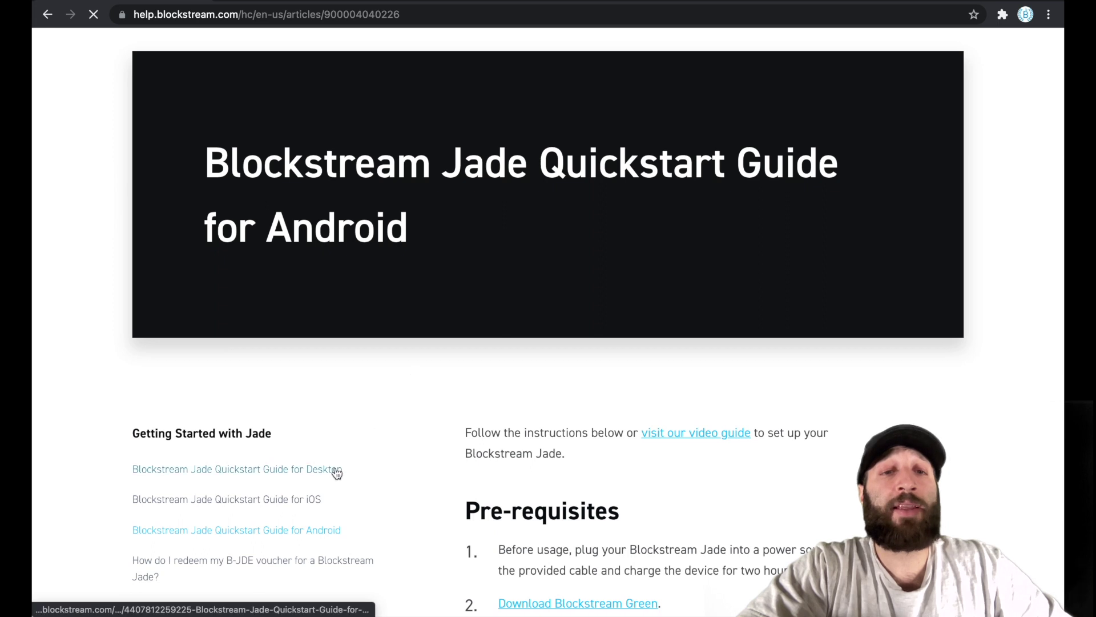
click(335, 471)
scroll(575, 405, down, 2)
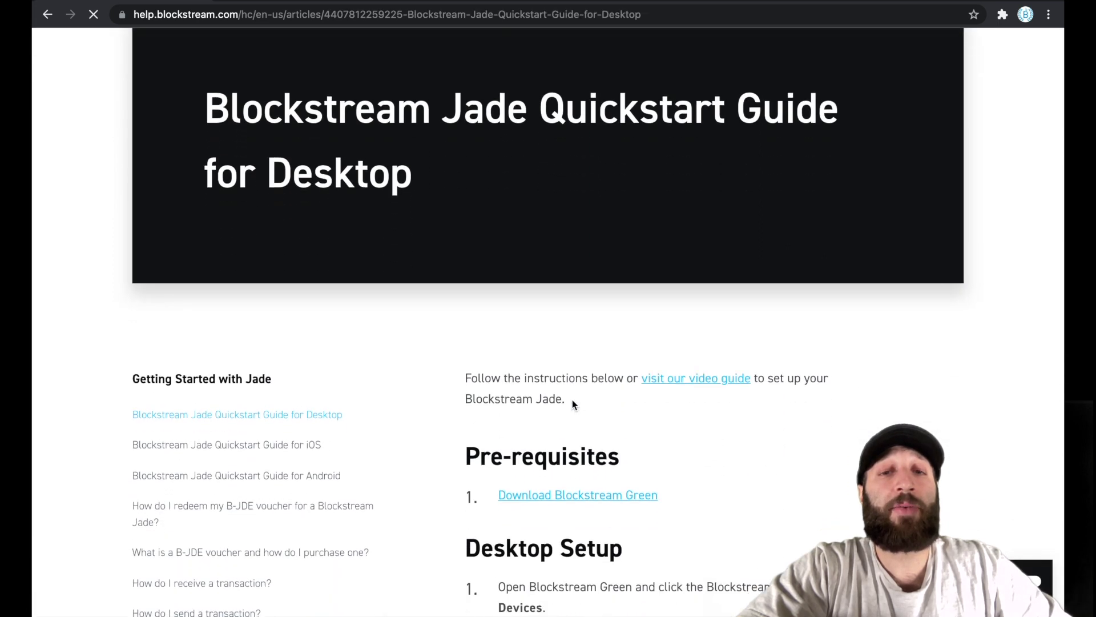
scroll(574, 404, down, 2)
scroll(574, 404, down, 1)
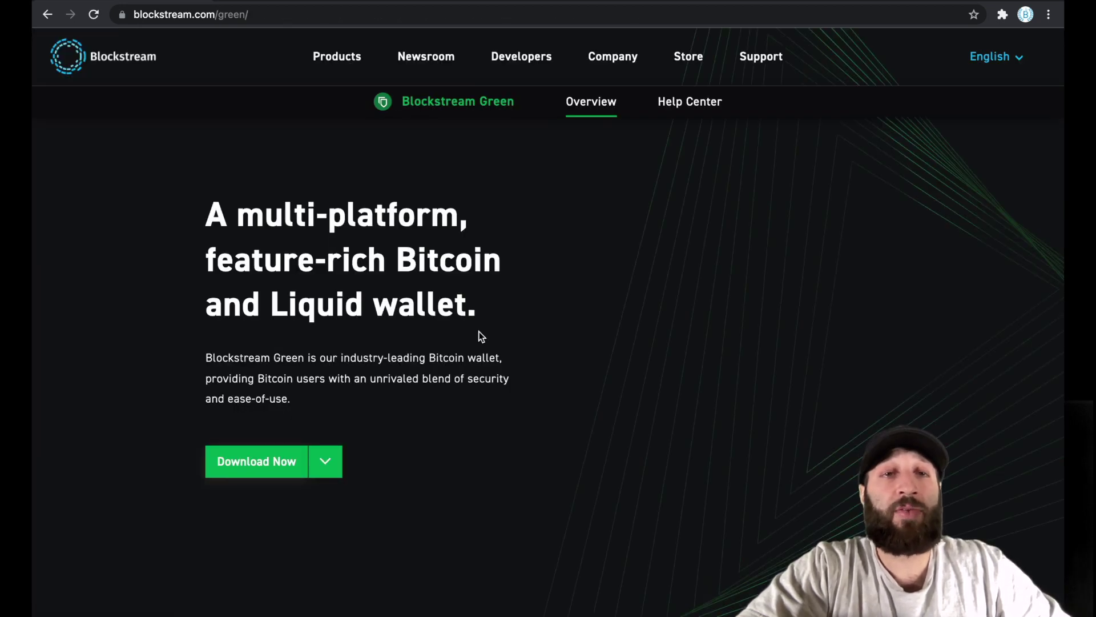
click(325, 447)
scroll(291, 458, down, 2)
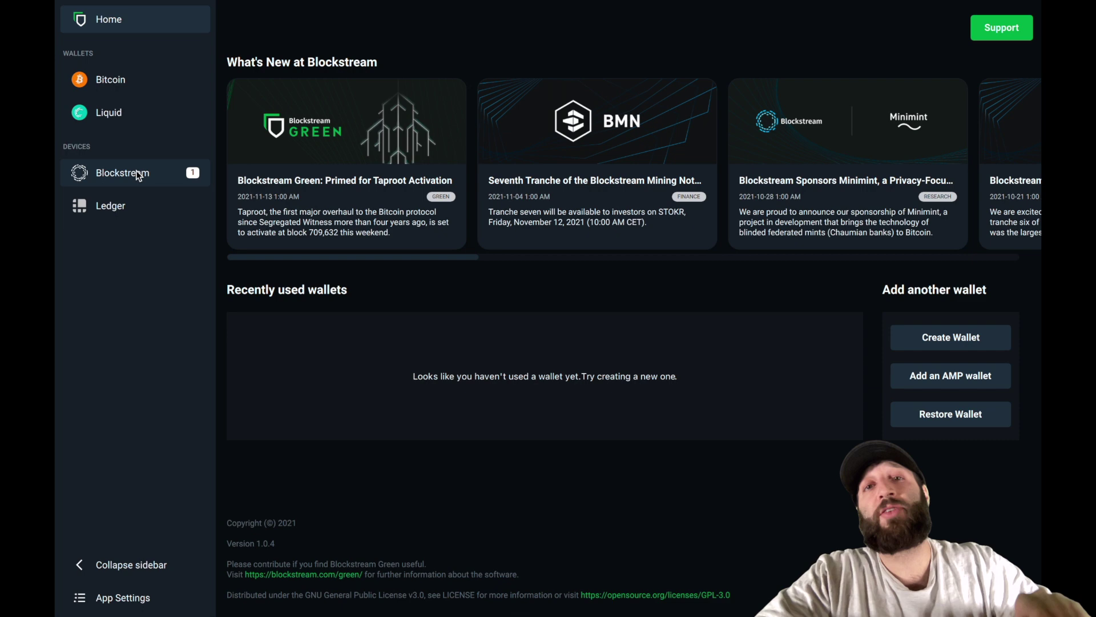
Show the connected Jade 69207C details: uninitialized, firmware 0.1.26
click(137, 176)
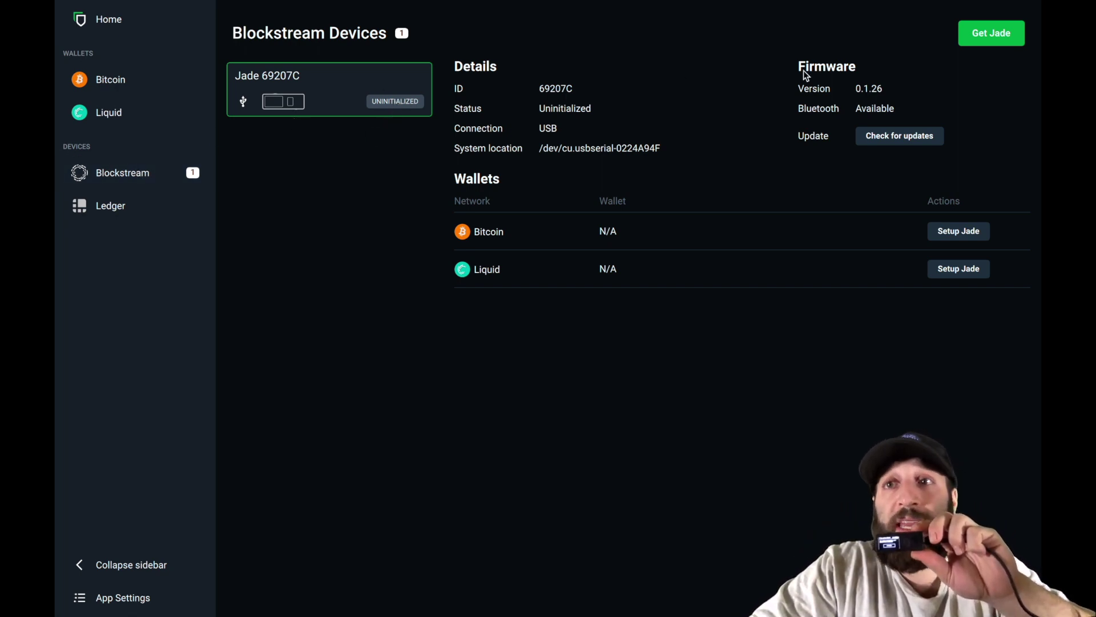
Check for updates and start installing the radio firmware 0.1.30 on the Jade
click(885, 139)
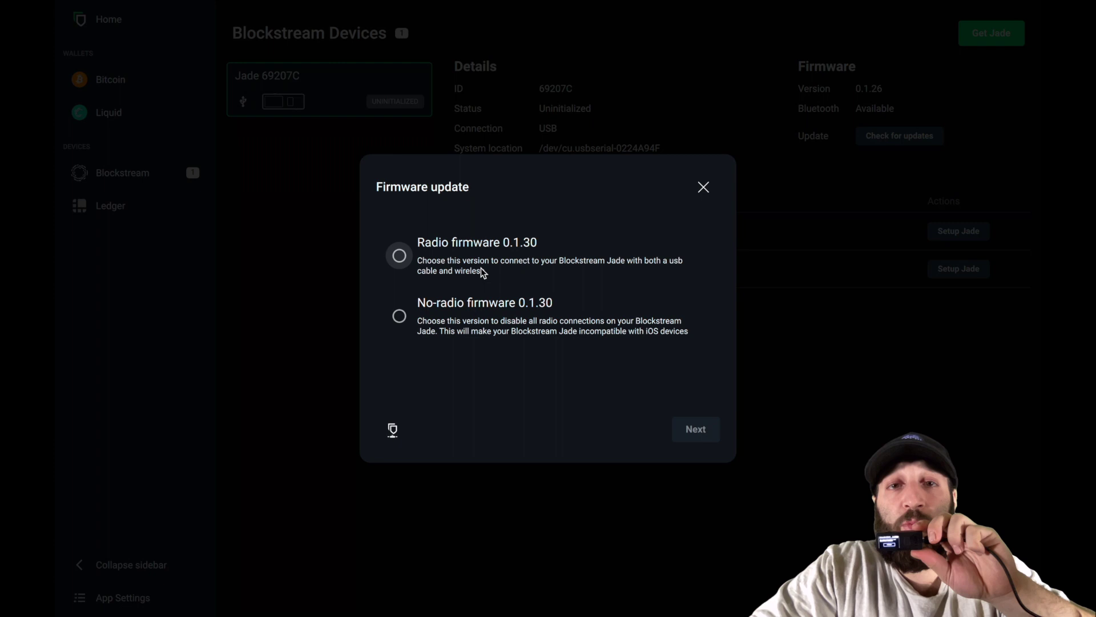
click(484, 261)
click(707, 436)
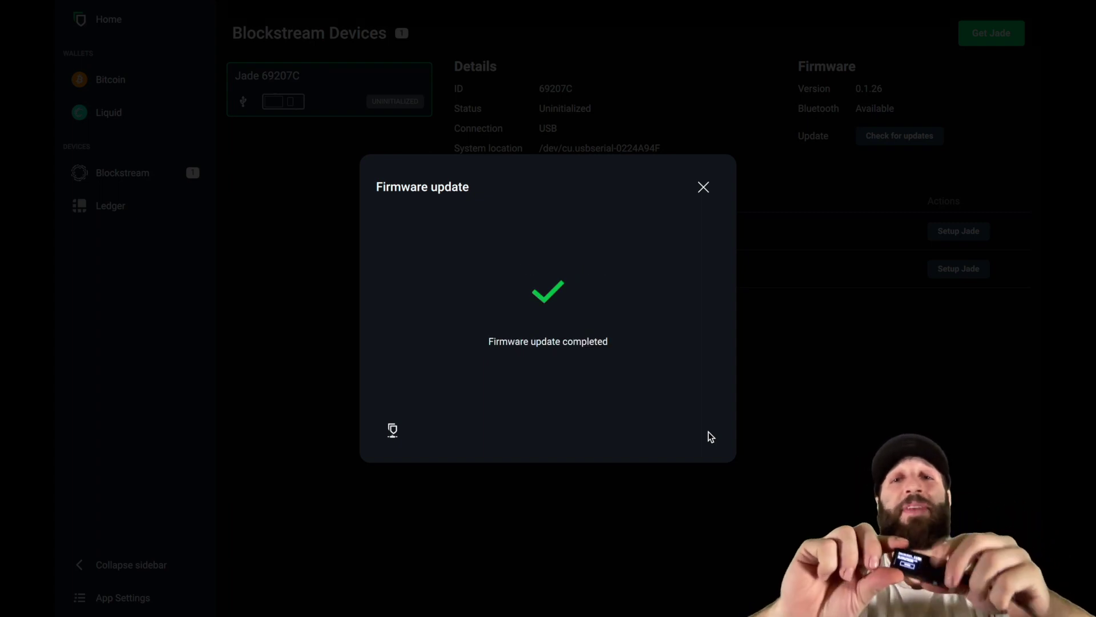
Dismiss the firmware update completed notice before setting up the Jade for Bitcoin
click(704, 186)
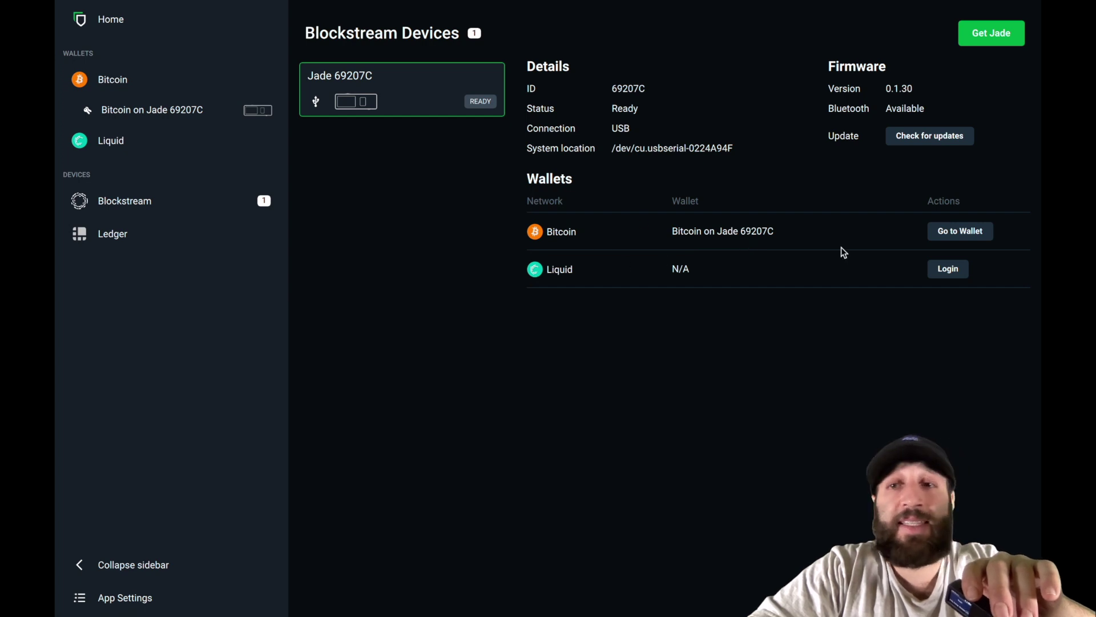
Go to the Bitcoin wallet on Jade 69207C, landing on the Main Account
click(957, 232)
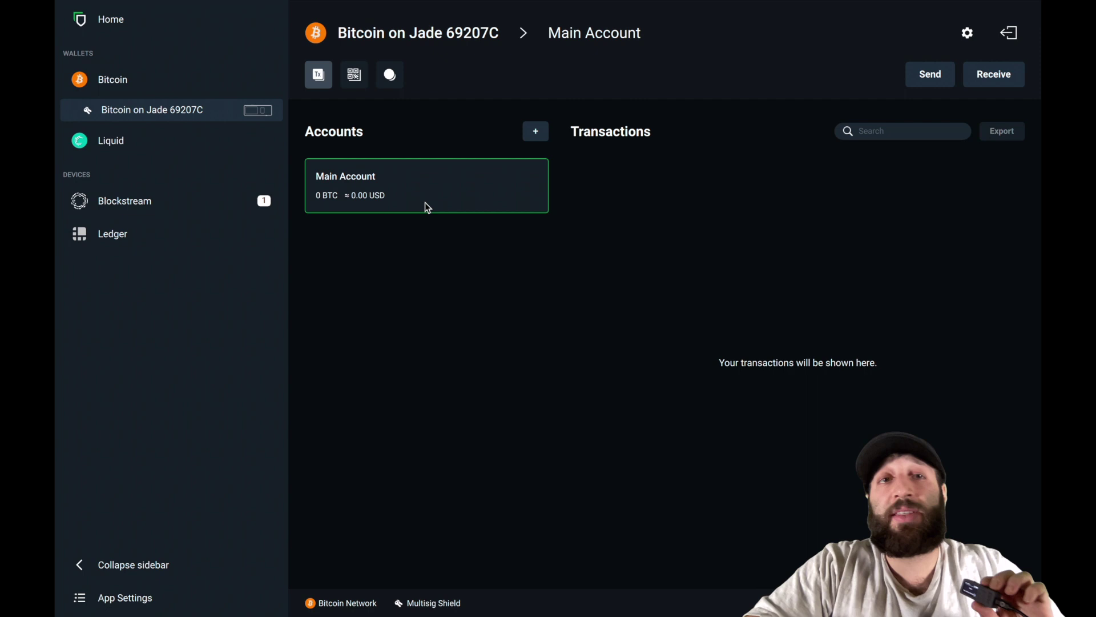
Create a second account of type Standard Account with its default name and acknowledge its creation
click(355, 82)
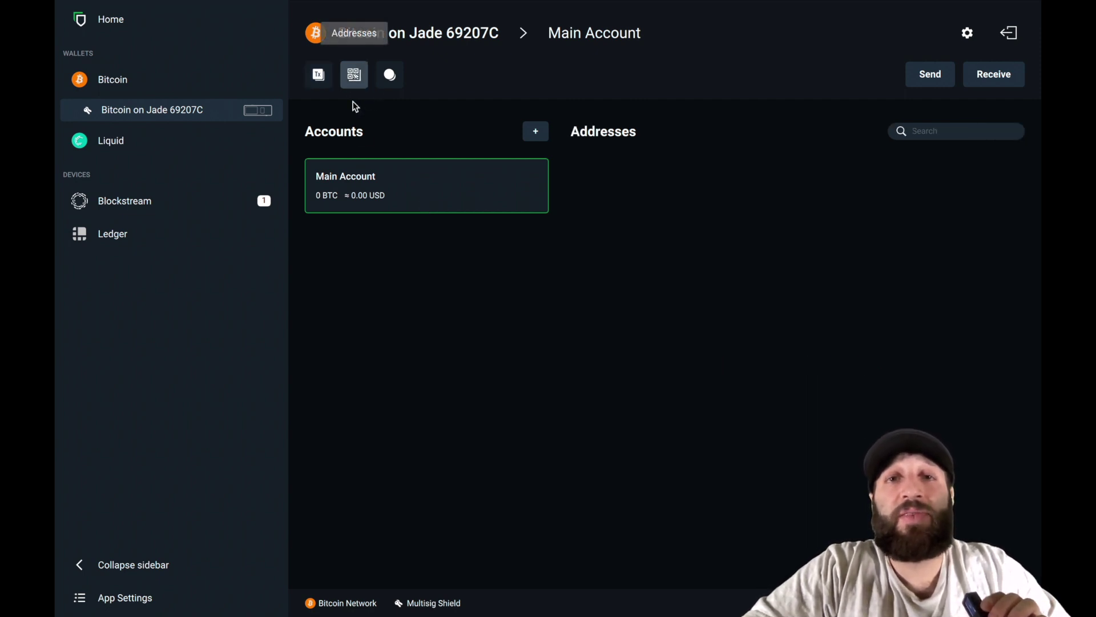
click(531, 135)
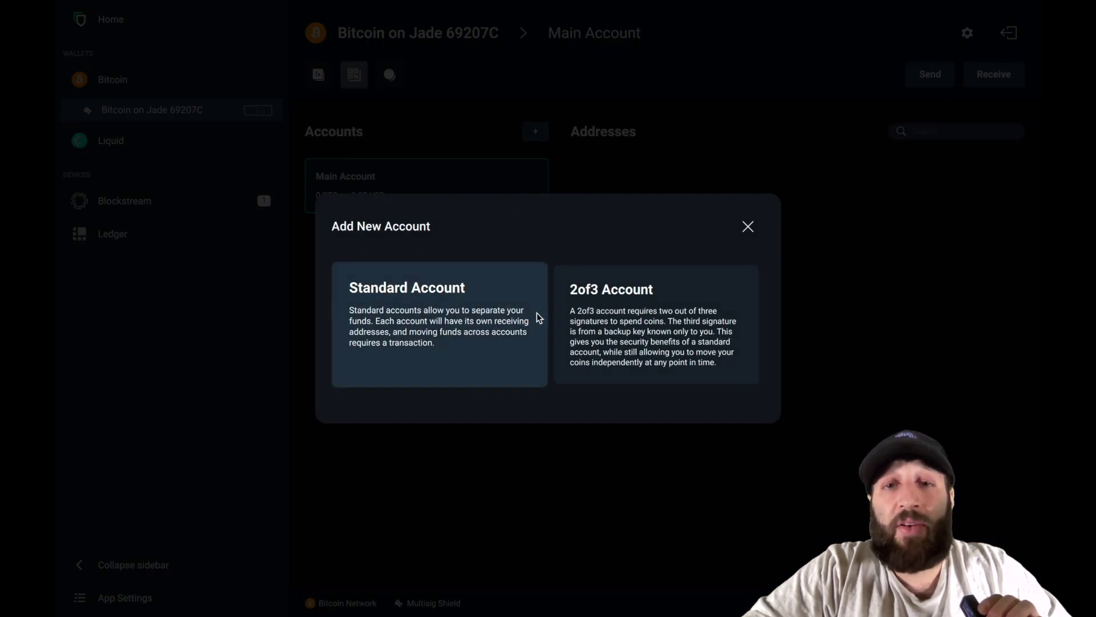
click(459, 311)
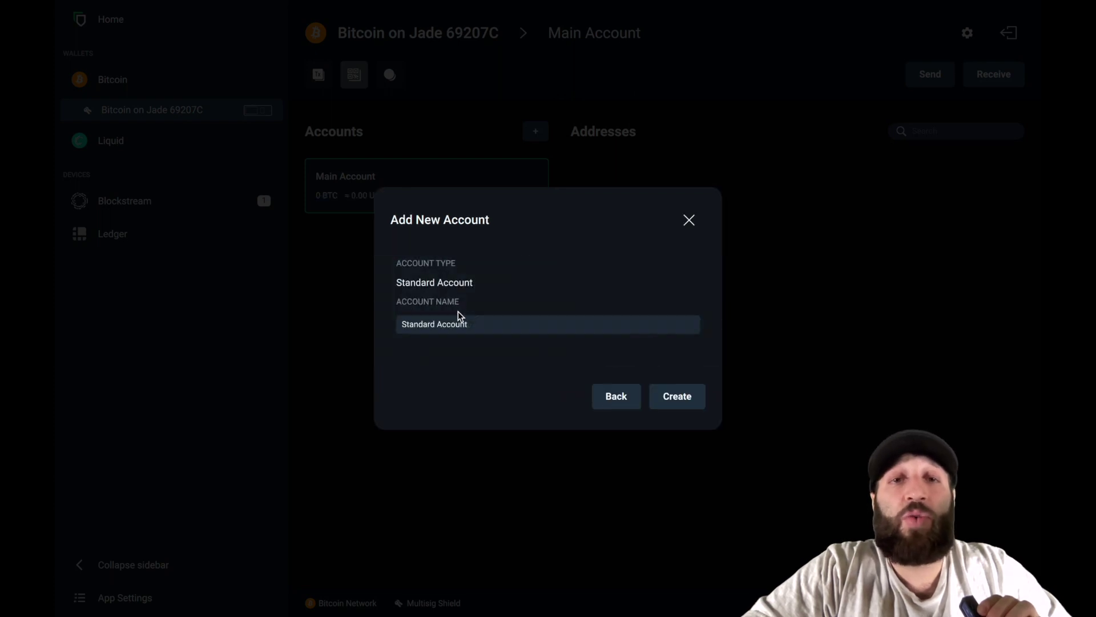
click(675, 398)
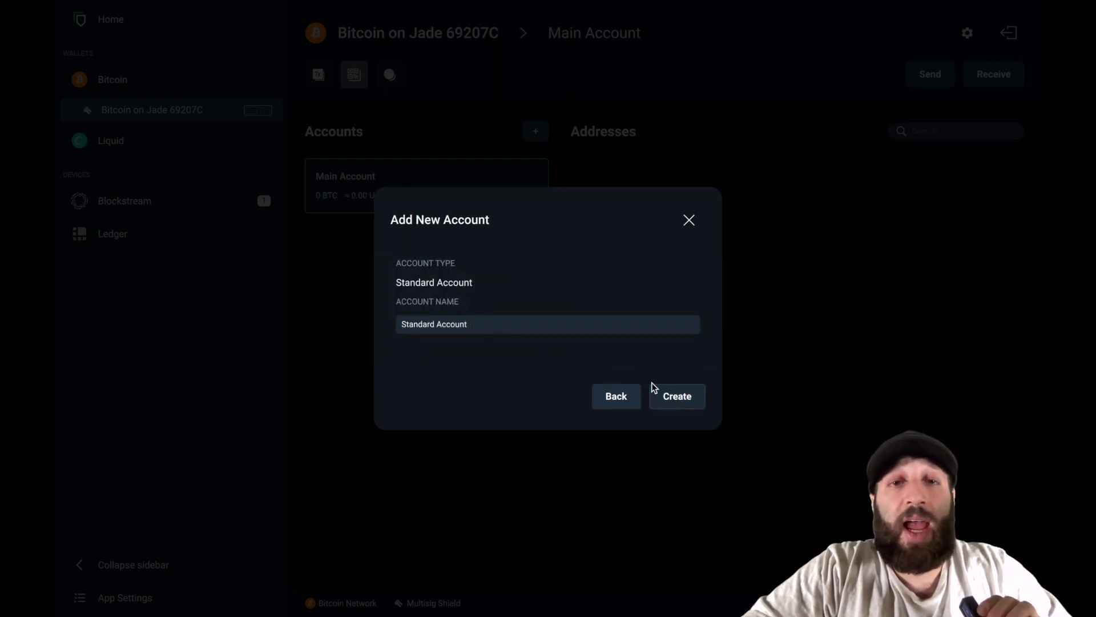
click(683, 387)
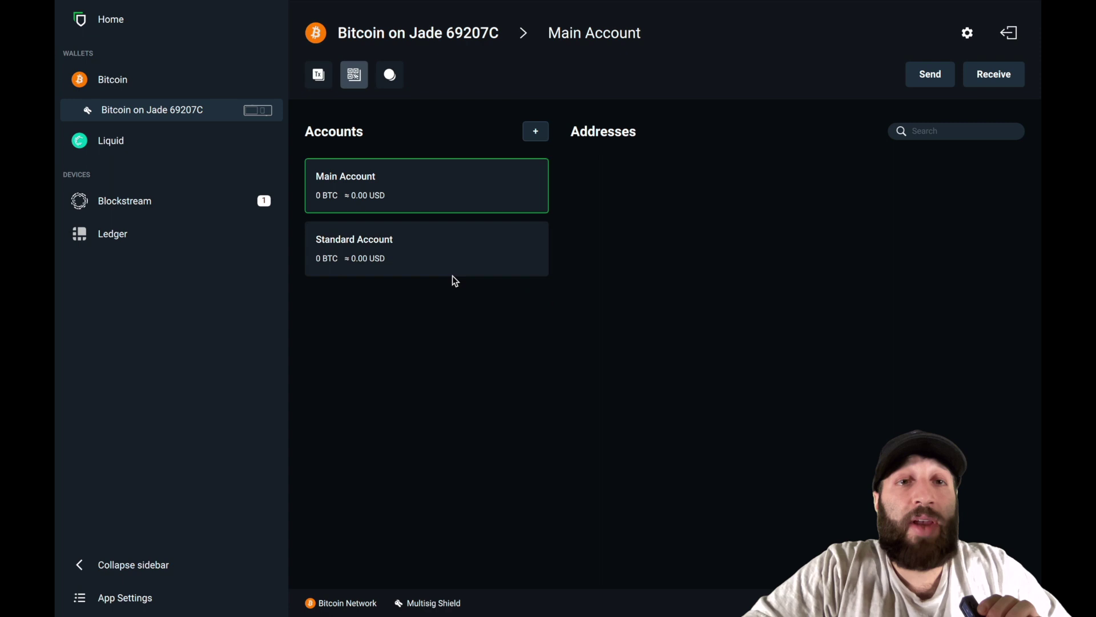
Glance at the Standard Account, return to the Main Account and request its receive address and QR code
double_click(328, 175)
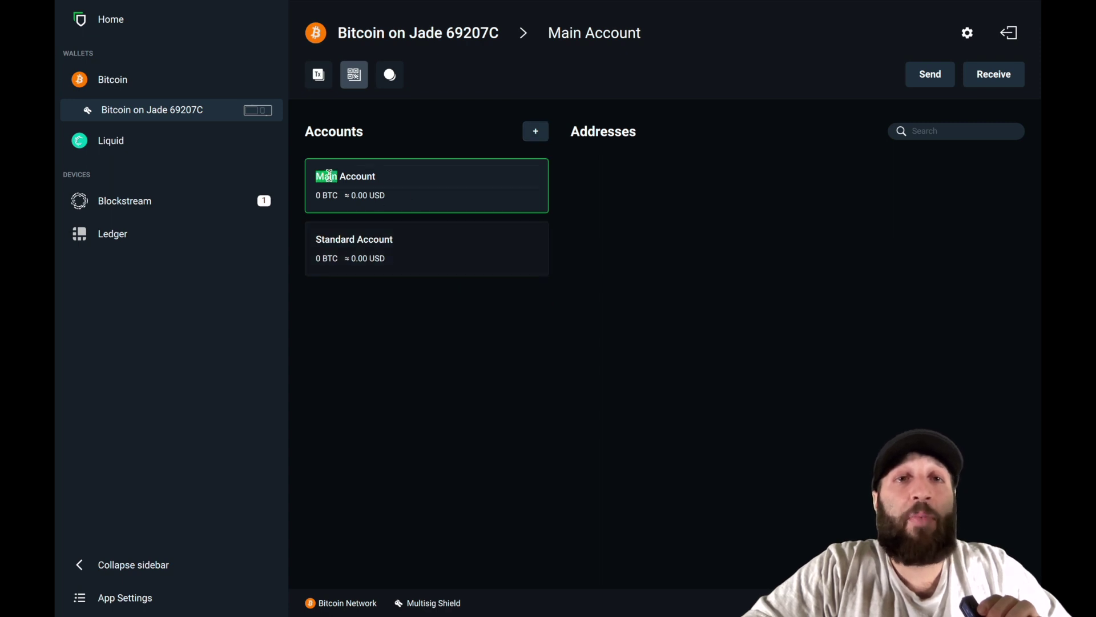
click(450, 229)
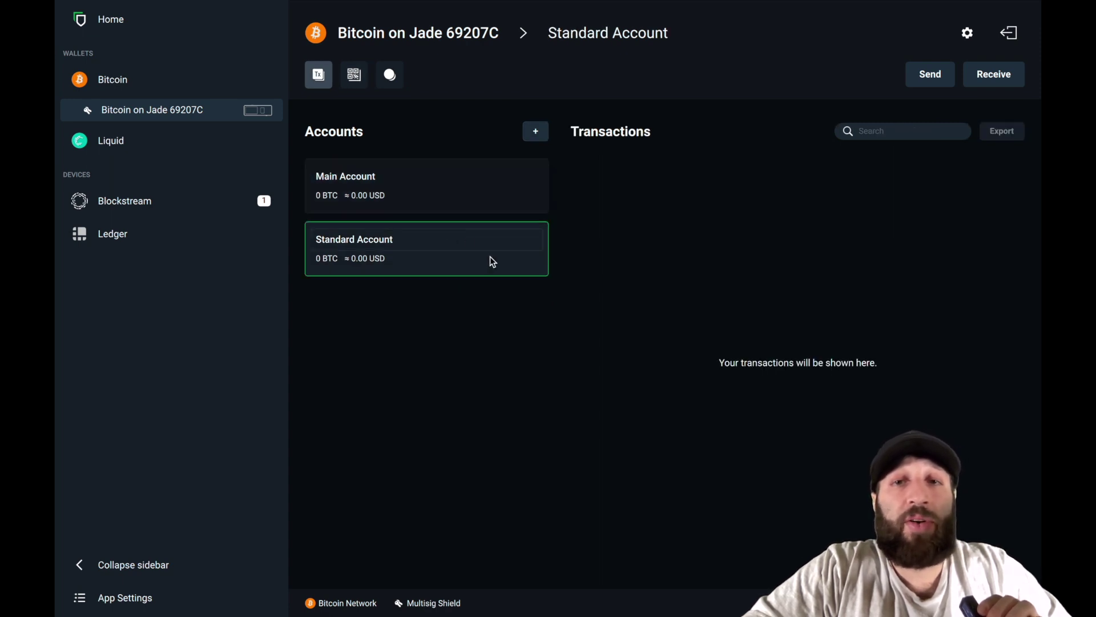
click(453, 179)
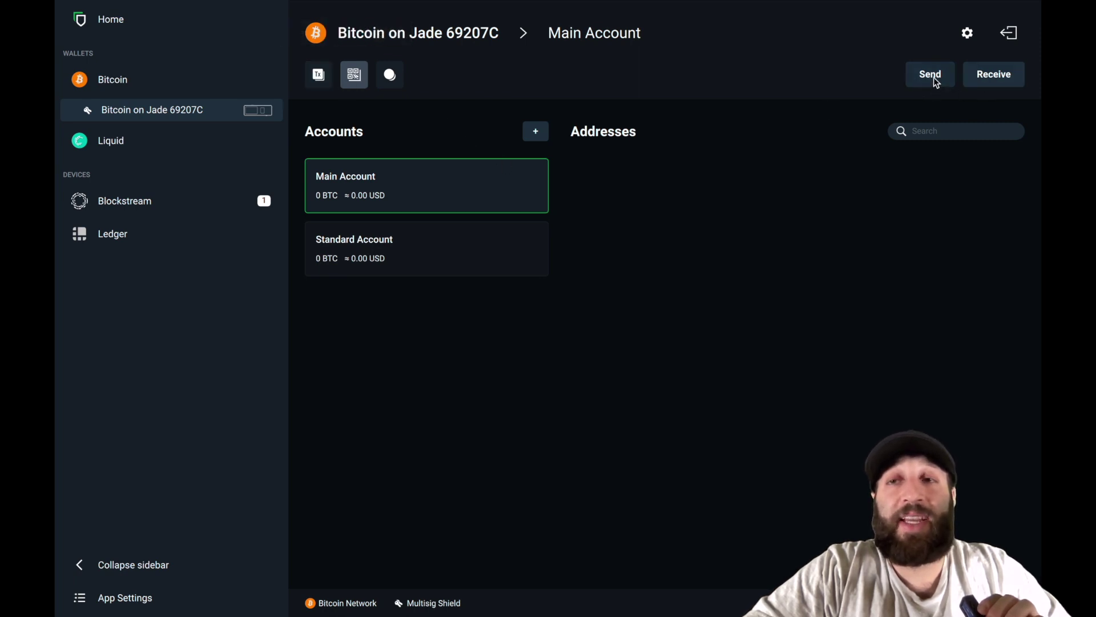
click(994, 74)
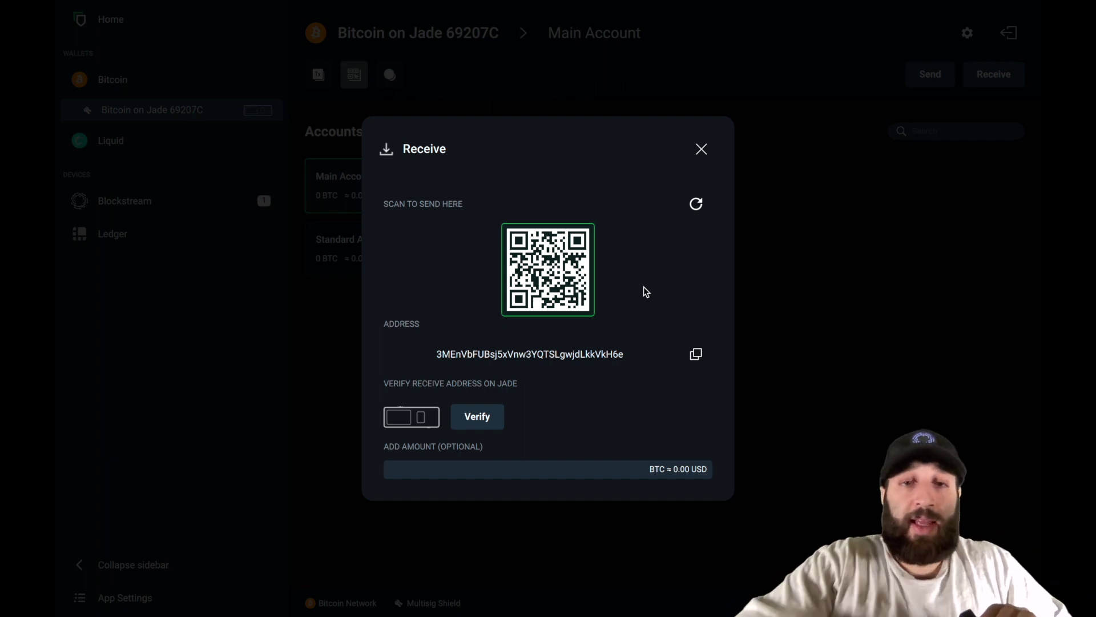
Verify the Main Account receive address on the Jade and close the Receive dialog
click(489, 418)
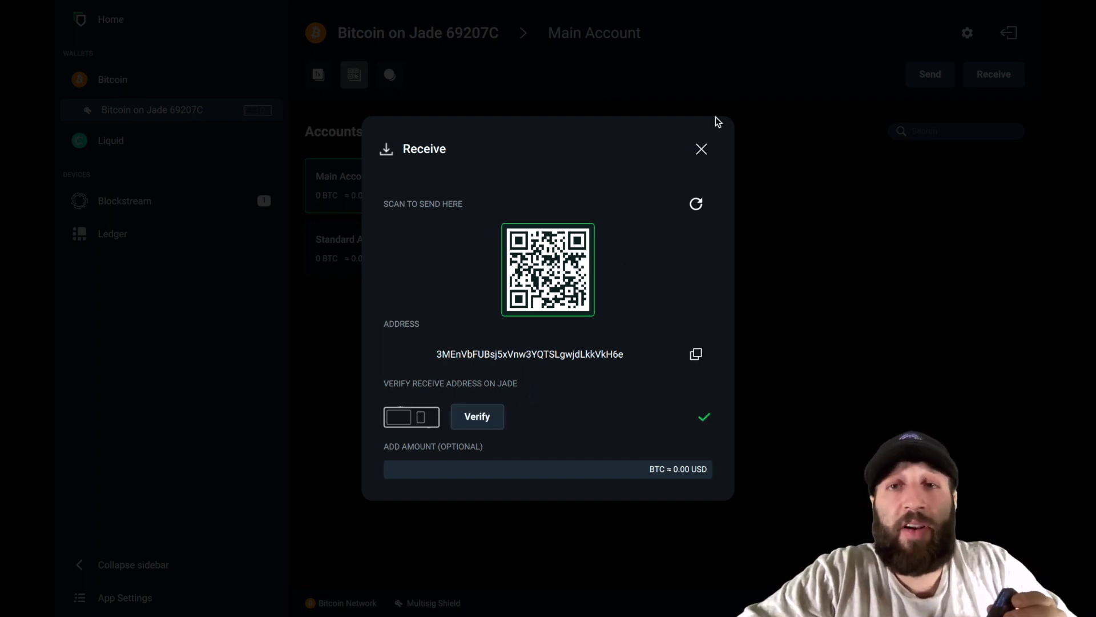
click(702, 149)
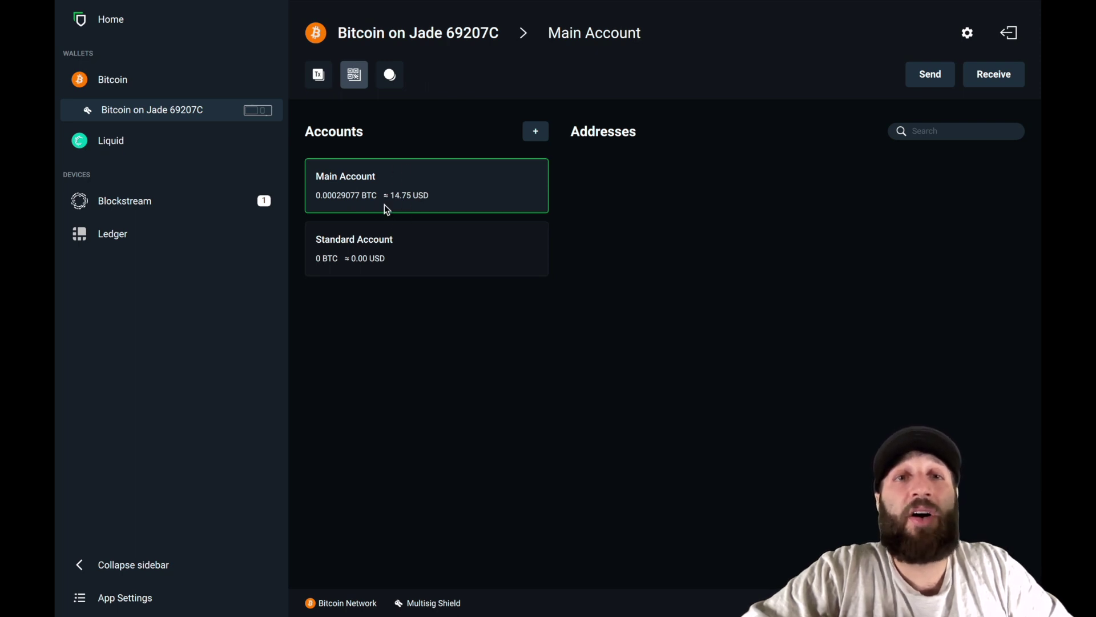
Copy the Standard Account's receive address to the clipboard and switch back to the Main Account
click(380, 257)
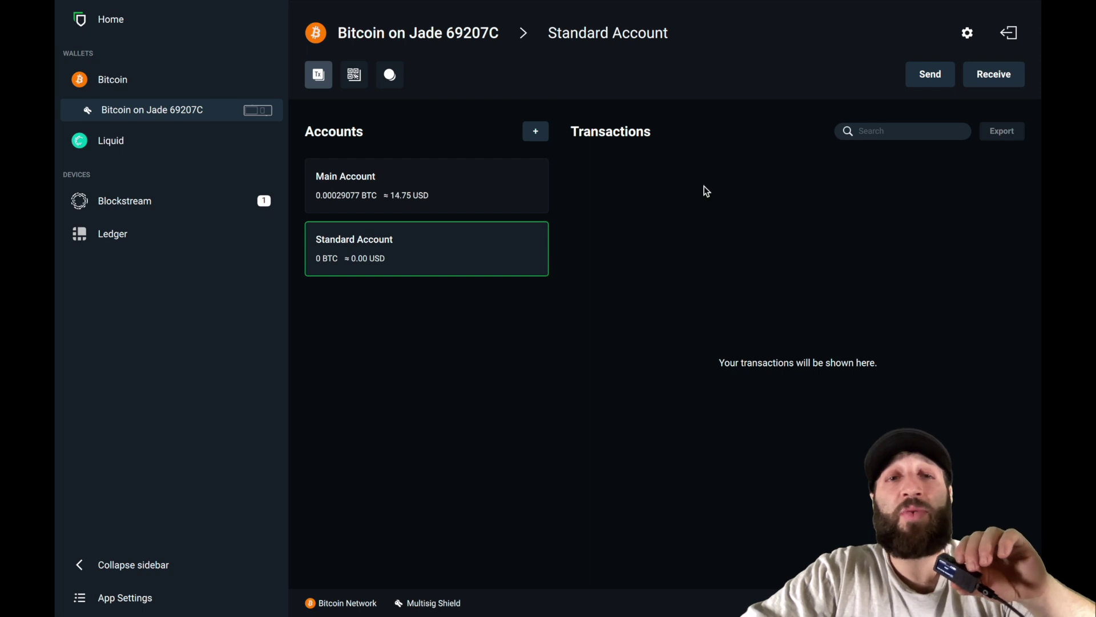
click(990, 75)
click(695, 353)
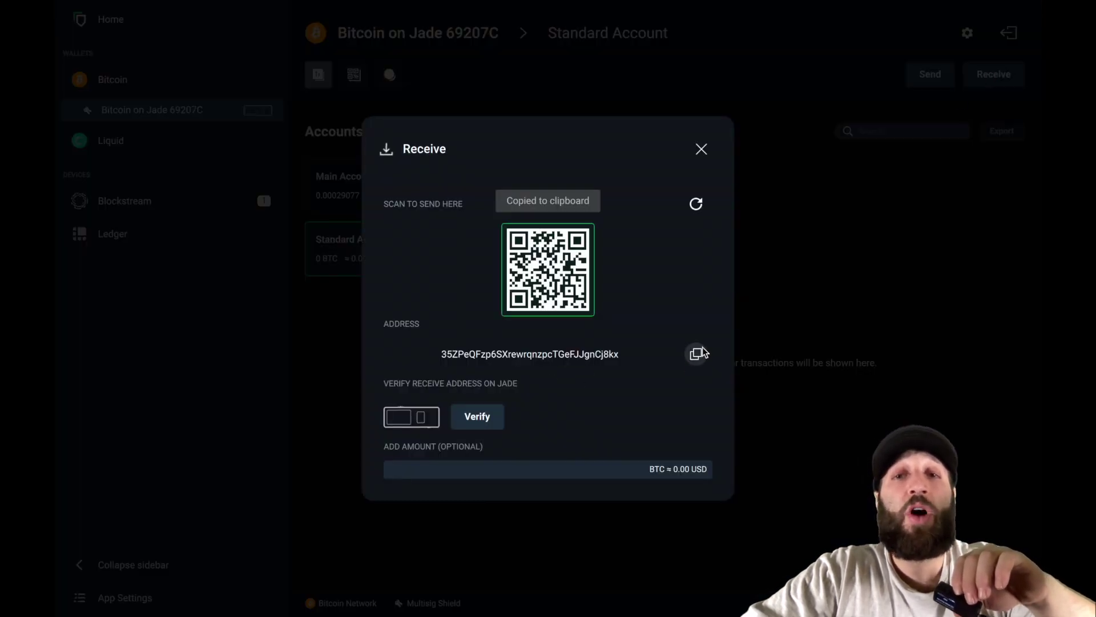
click(701, 149)
click(486, 196)
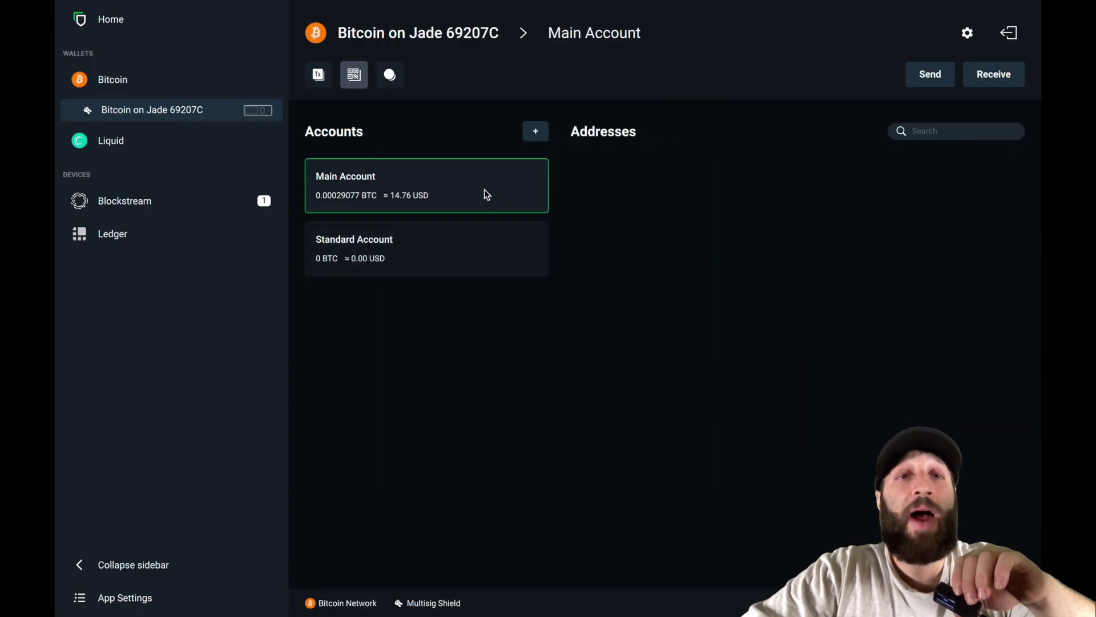
Send the Main Account's entire 0.00029077 BTC to the pasted Standard Account address with Send all enabled
click(930, 74)
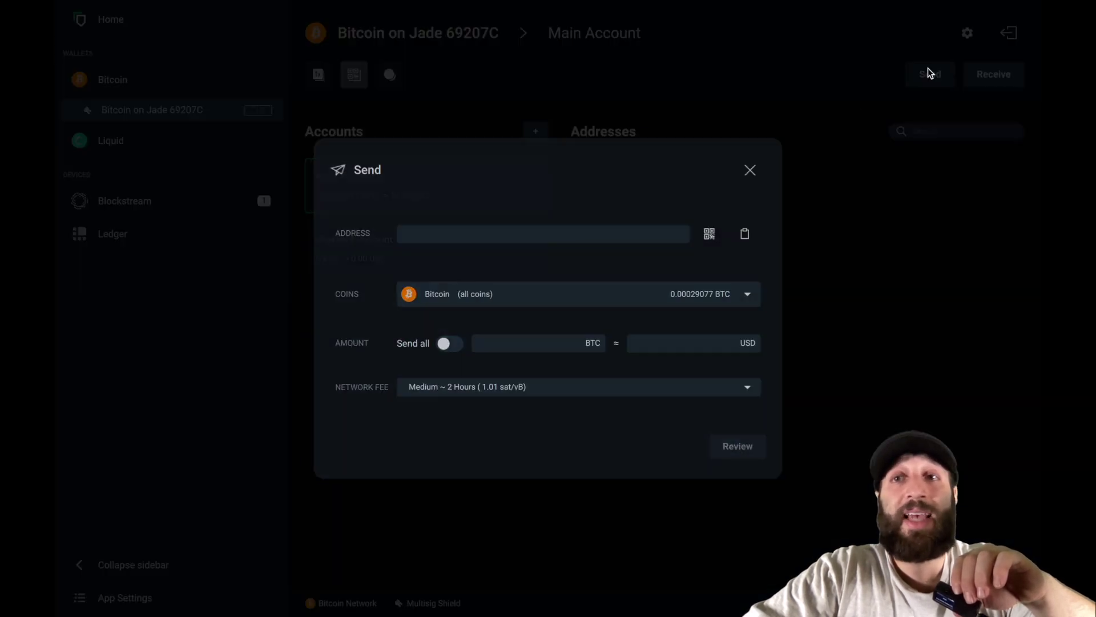
click(548, 235)
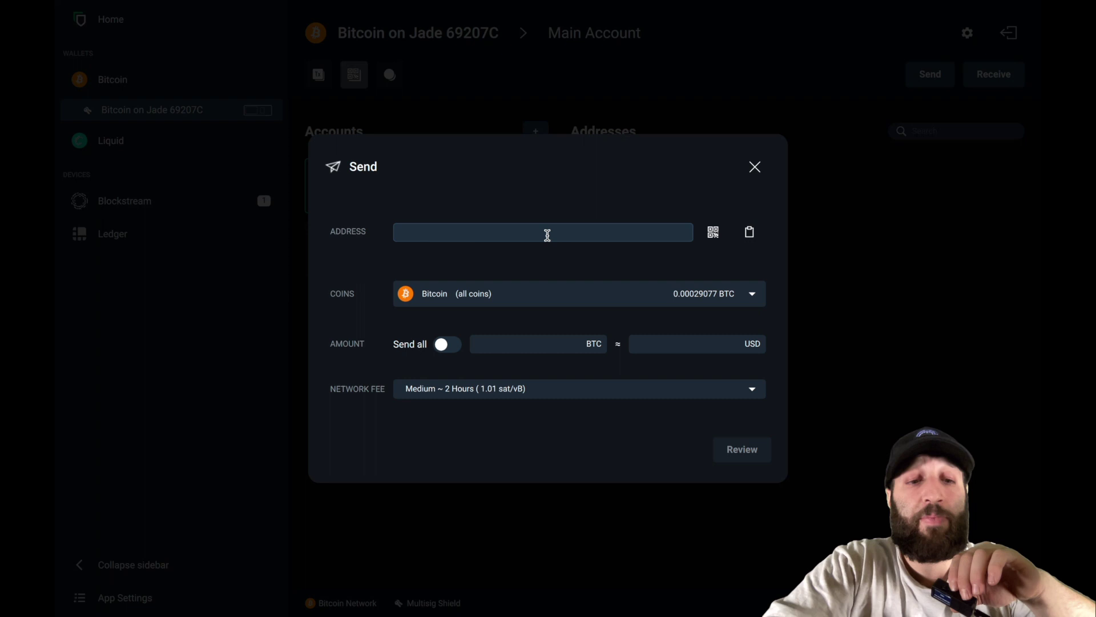
key(ctrl+v)
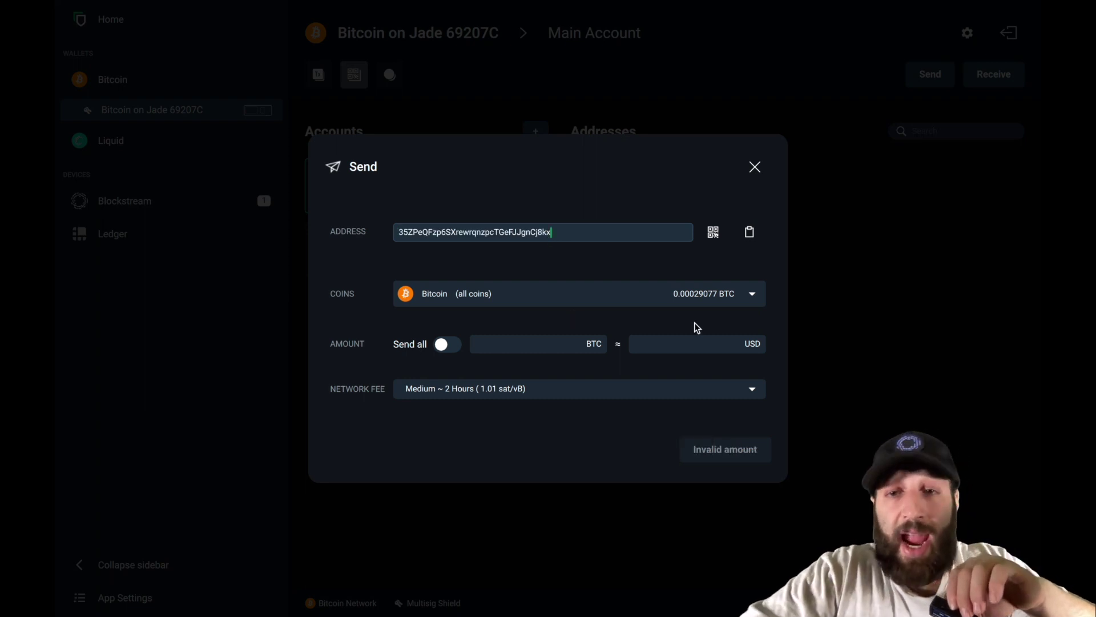
click(446, 344)
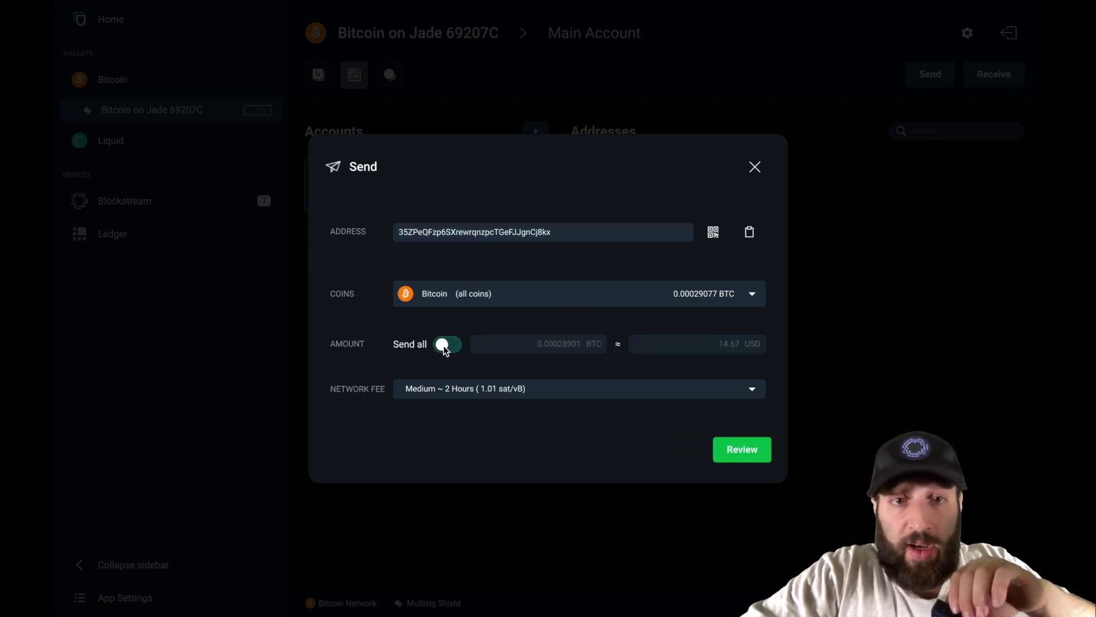
click(735, 441)
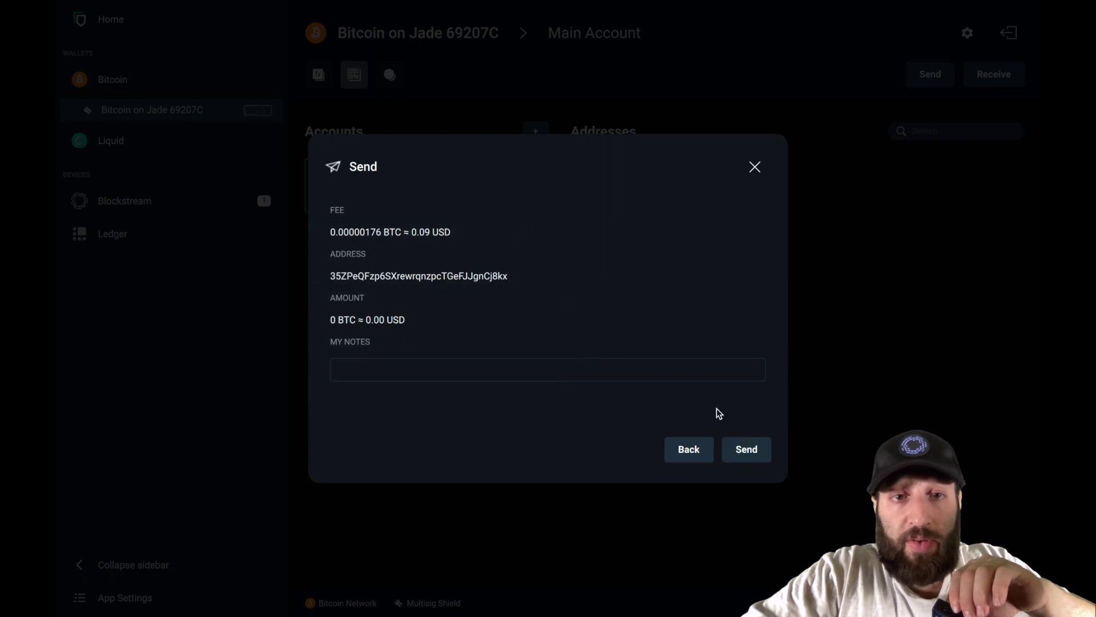
click(741, 446)
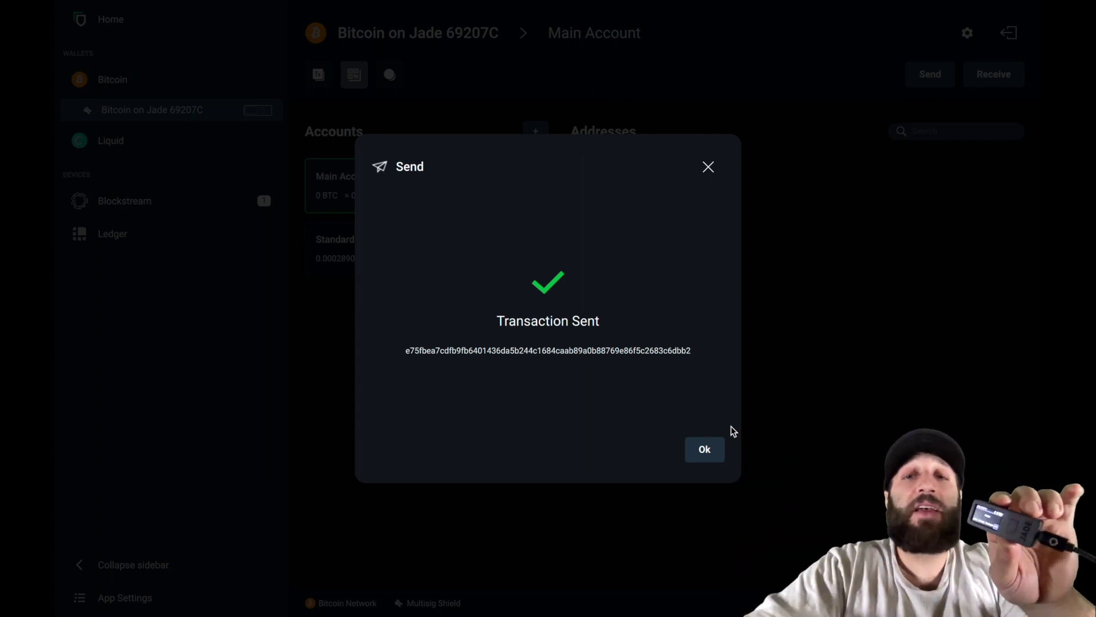
Dismiss the Transaction Sent confirmation, leaving Main Account at 0 BTC and Standard Account at 0.00028901 BTC
click(712, 441)
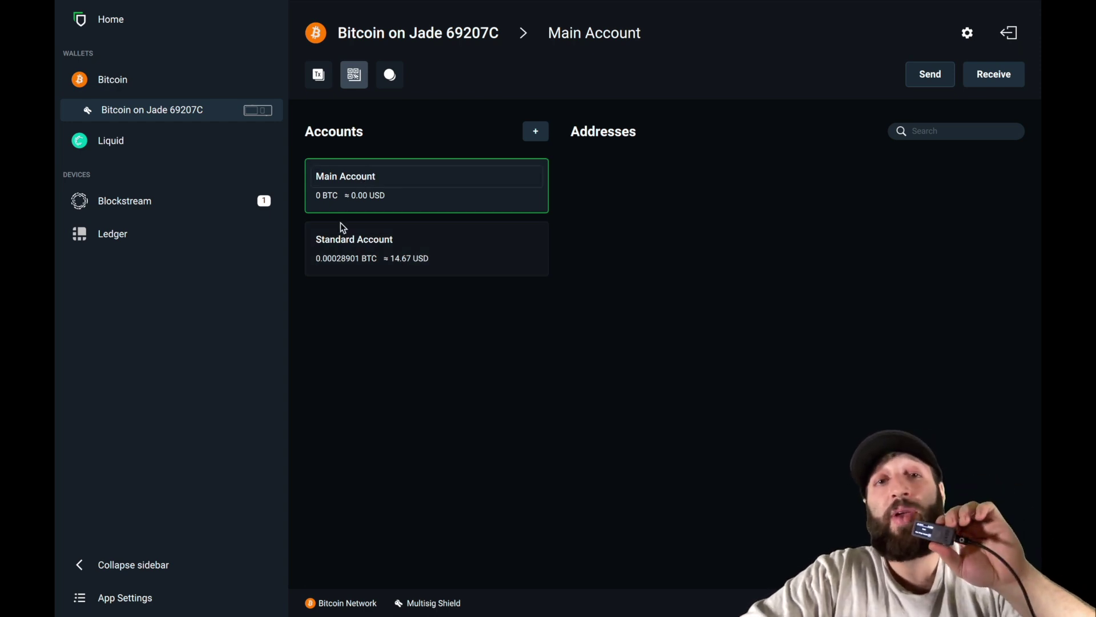
View the Standard Account's transactions, showing the unconfirmed received 0.00028901 BTC from 2021-12-06
click(372, 259)
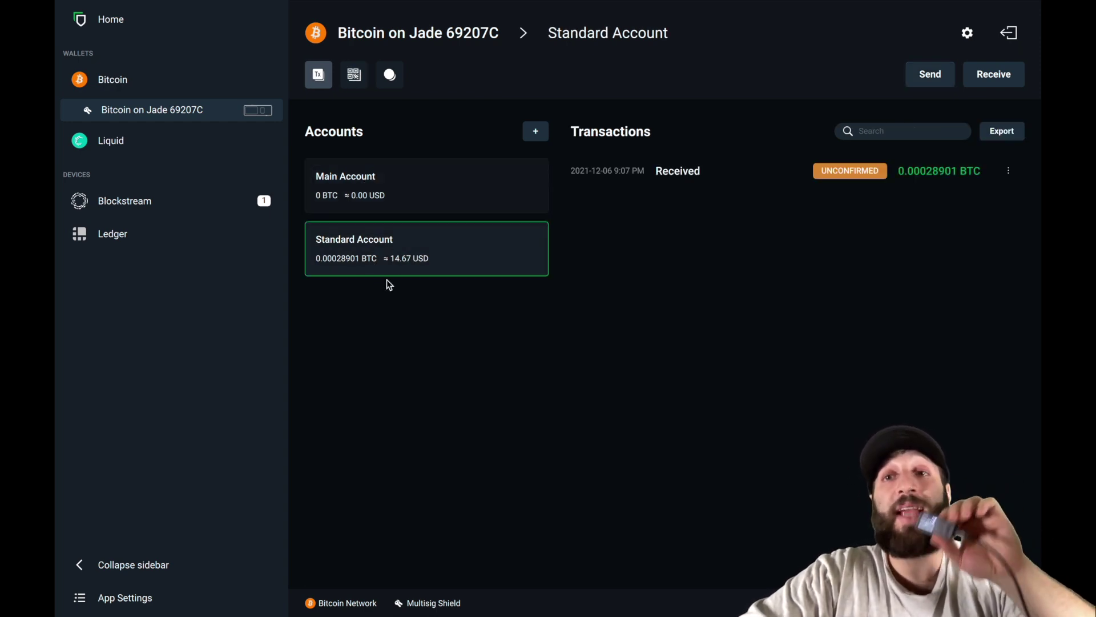